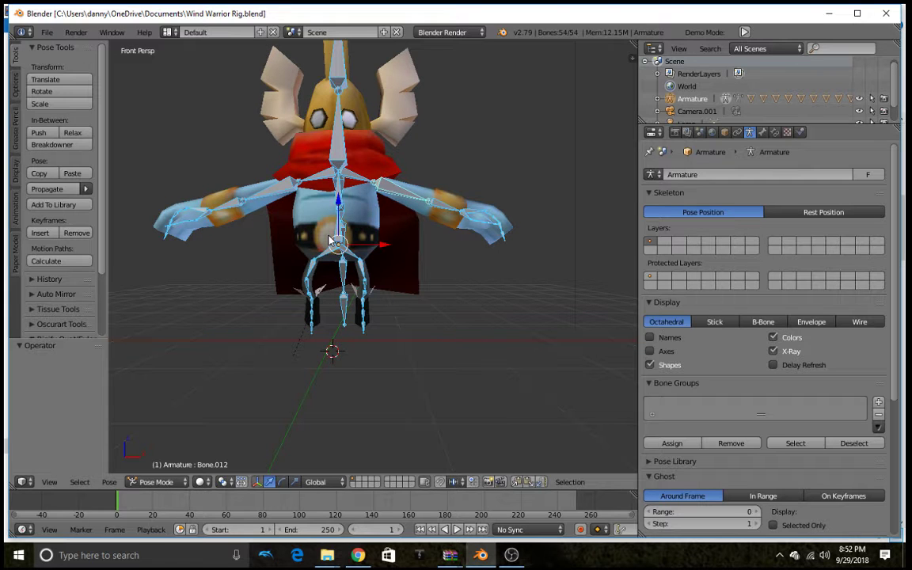
# - Switch to orthographic view, zoom in on the Wind Warrior, and start trackball-rotating the head bone
pyautogui.press('KP_5')
pyautogui.keyDown('shift'); pyautogui.moveTo(330, 237); pyautogui.dragTo(380, 241, button='middle'); pyautogui.keyUp('shift')
pyautogui.scroll(2, 449, 243)
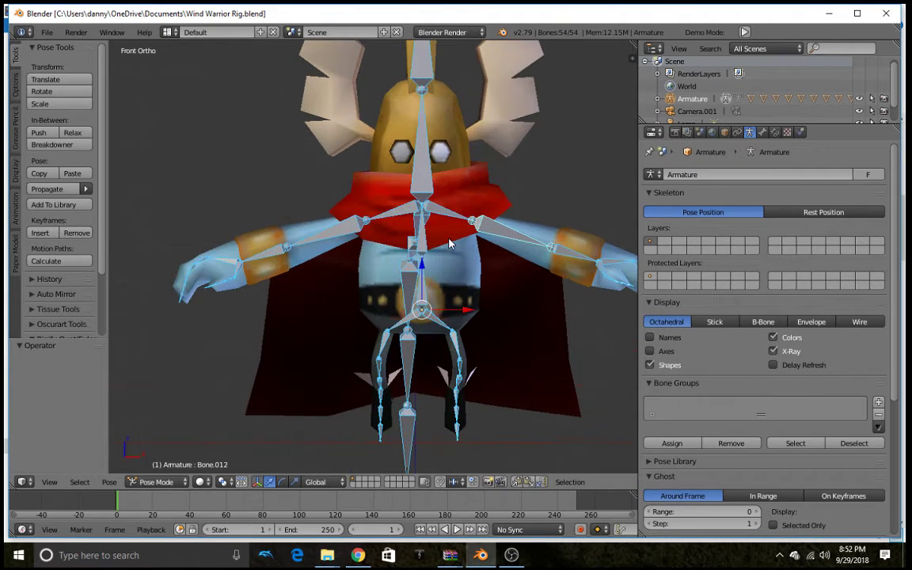
pyautogui.rightClick(438, 197)
pyautogui.press('r')
pyautogui.press('r')
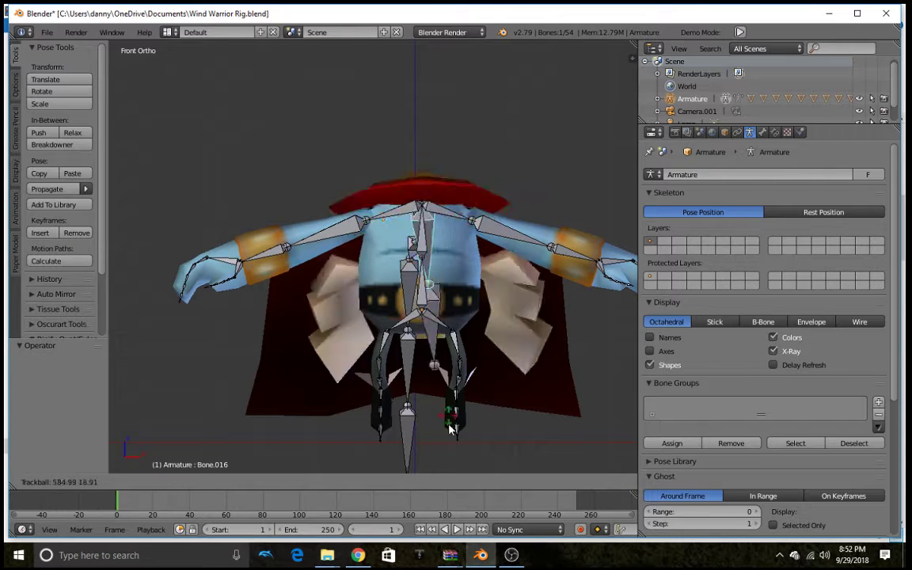
# - Set the head bone back upright, test-rotate the arm, then start bending the forearm down
pyautogui.click(463, 136)
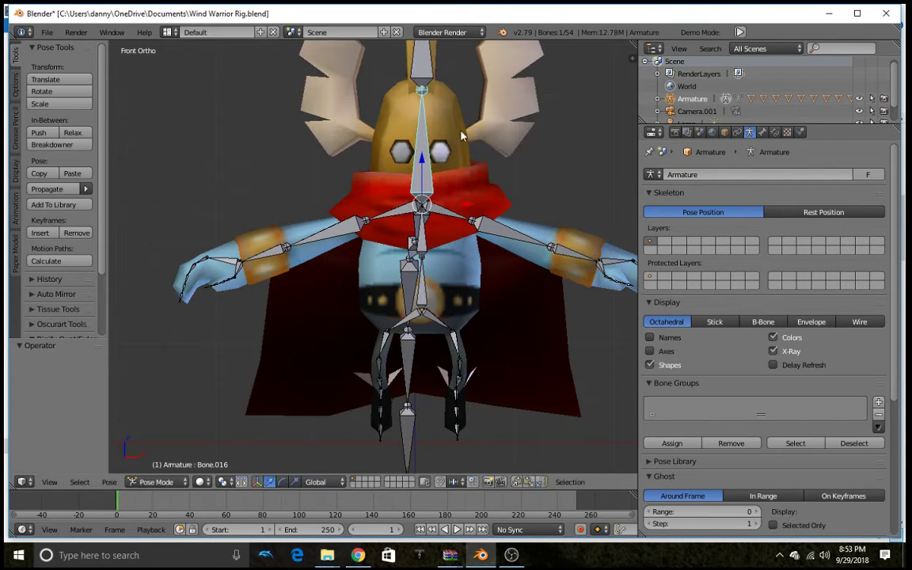
pyautogui.press('r')
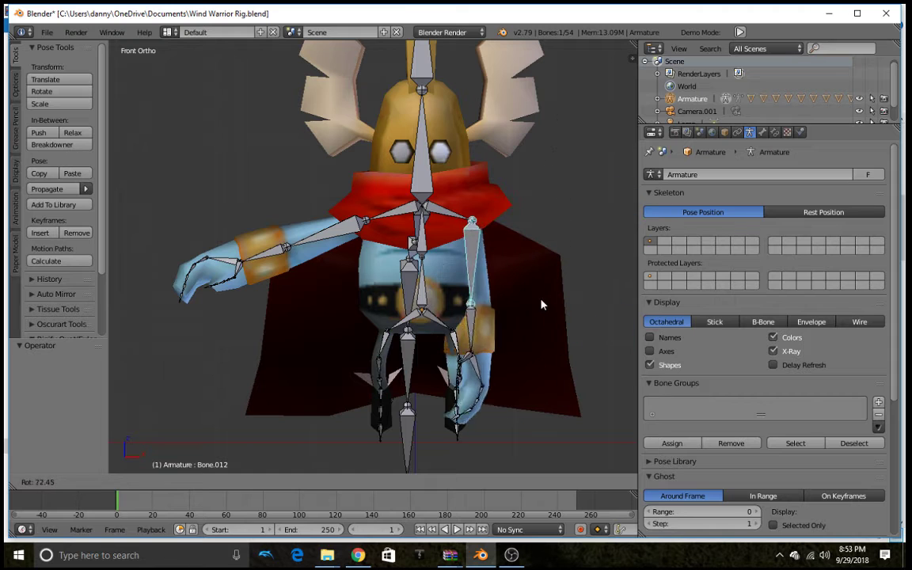
pyautogui.press('Escape')
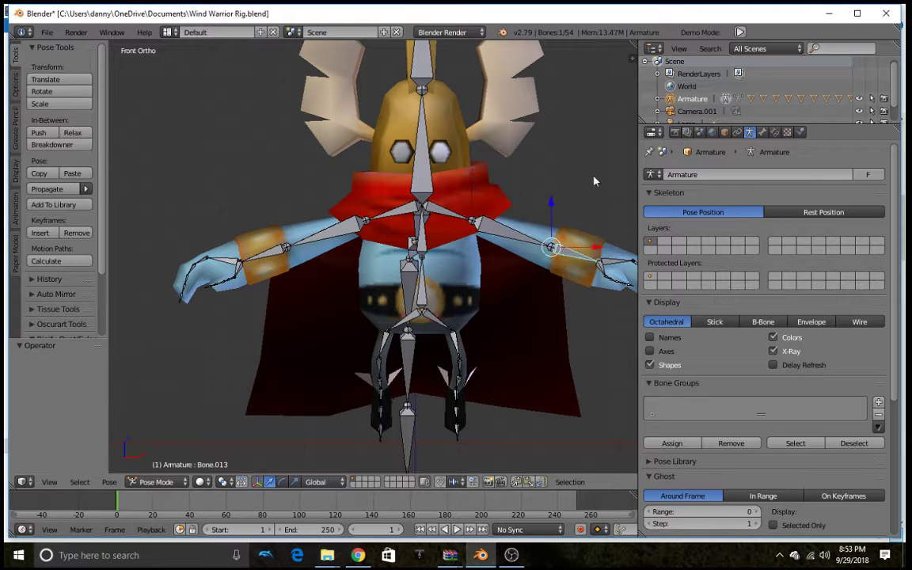
pyautogui.press('r')
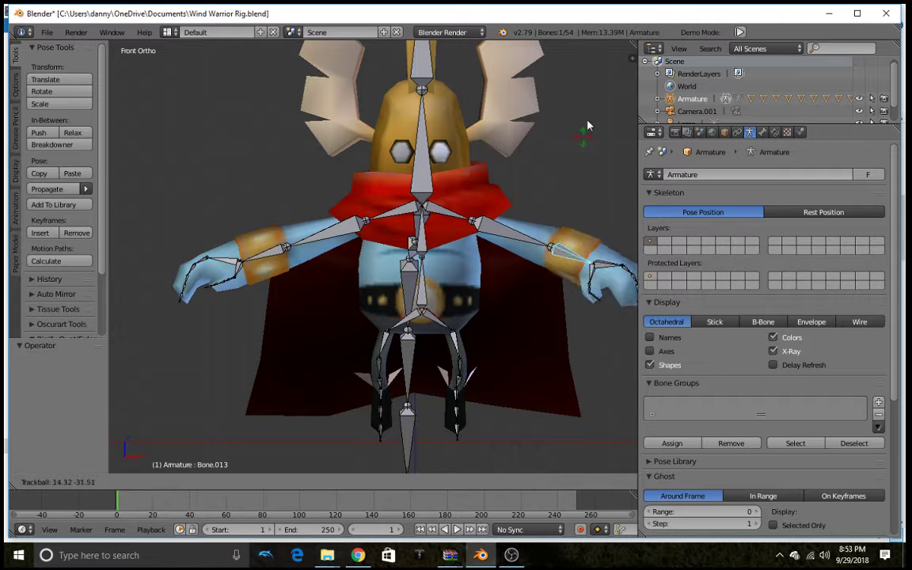
# - Bend the forearm down, then raise the arm and clear its rotation with Alt+R
pyautogui.press('r')
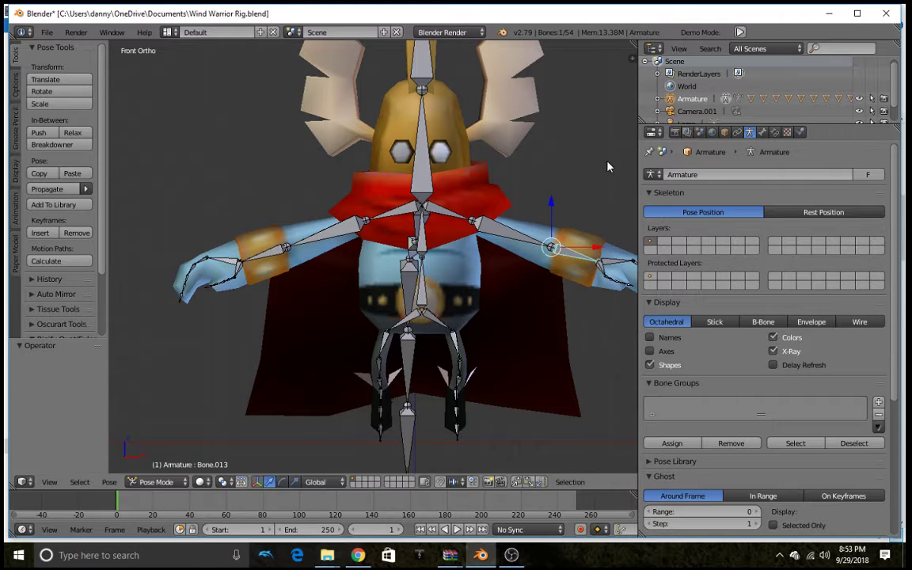
pyautogui.click(618, 261)
pyautogui.moveTo(618, 263); pyautogui.dragTo(468, 280, button='middle')
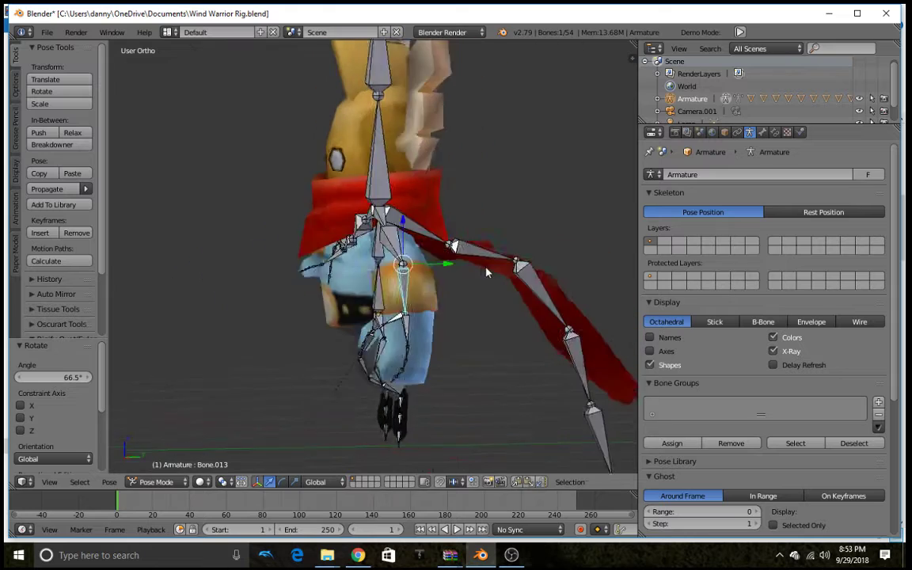
pyautogui.press('r')
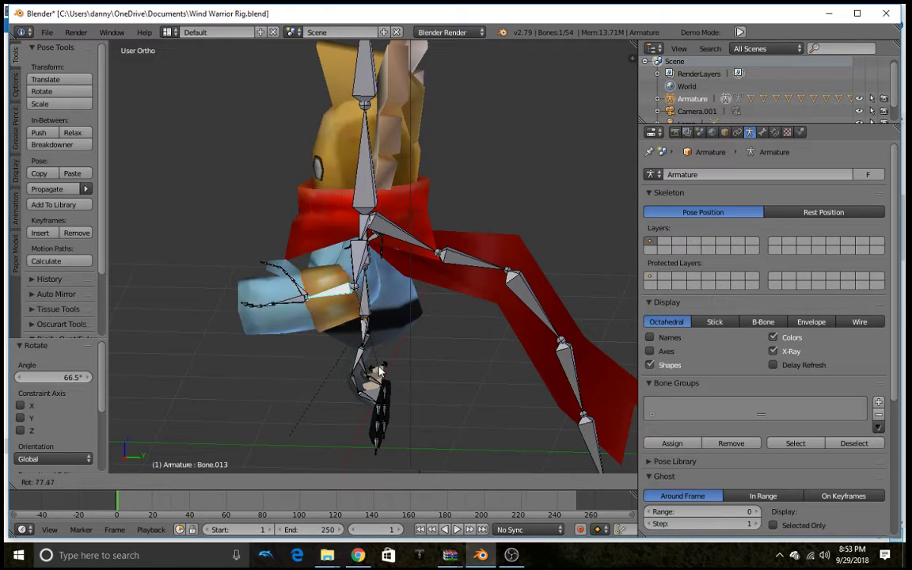
pyautogui.click(379, 369)
pyautogui.hotkey('alt', 'r')
pyautogui.moveTo(386, 336); pyautogui.dragTo(426, 273, button='middle')
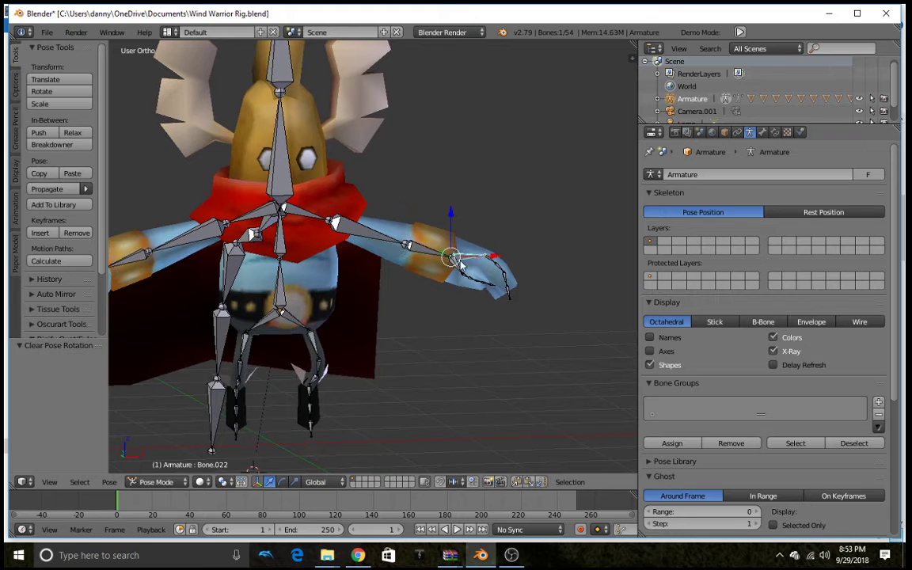
# - Test-rotate the hand bone several times, then clear it back to straight with Alt+R
pyautogui.press('r')
pyautogui.click(543, 334)
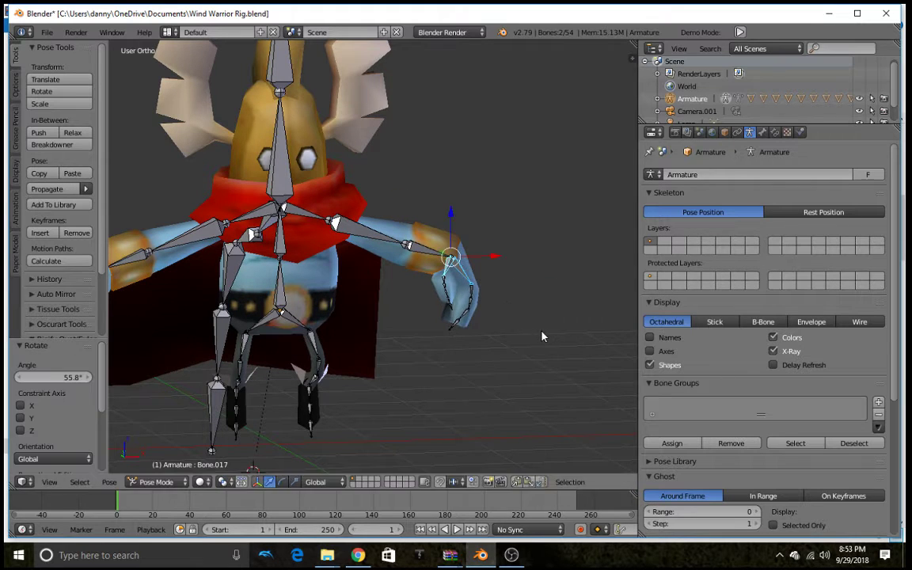
pyautogui.press('r')
pyautogui.press('r')
pyautogui.click(465, 337)
pyautogui.press('r')
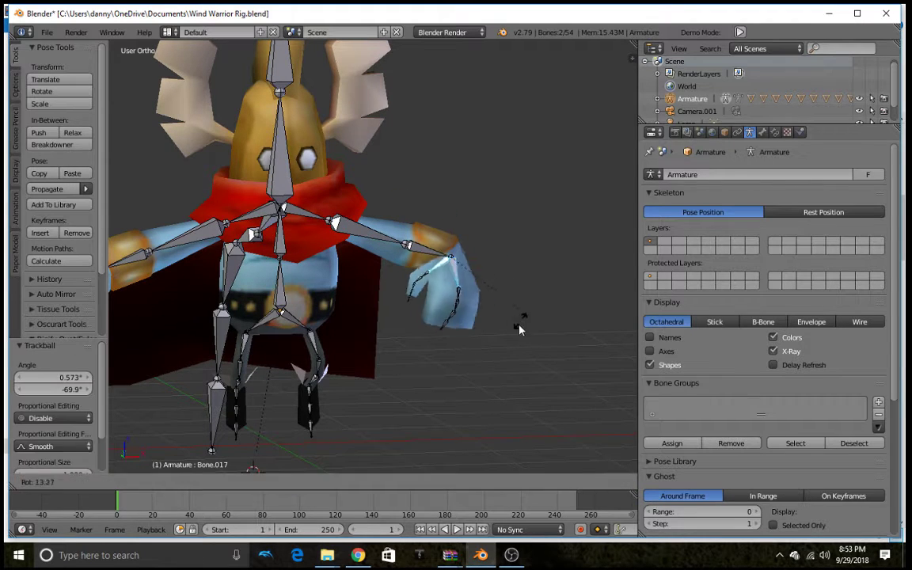
pyautogui.click(583, 171)
pyautogui.hotkey('alt', 'r')
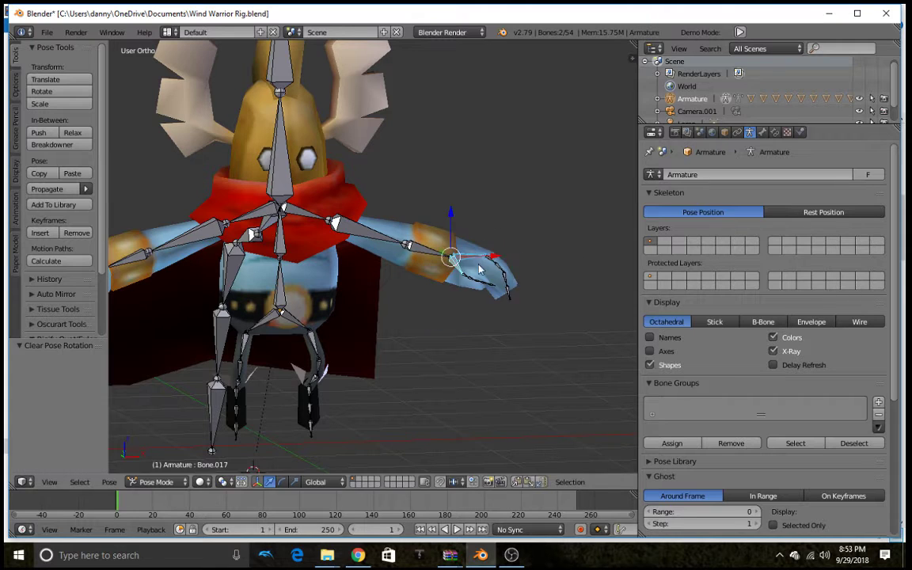
# - Zoom in close on the hand and begin rotating a finger bone
pyautogui.scroll(3, 475, 277)
pyautogui.moveTo(475, 277)
pyautogui.mouseDown(button='middle')
pyautogui.moveTo(428, 305)
pyautogui.moveTo(477, 299)
pyautogui.moveTo(301, 186)
pyautogui.moveTo(331, 182)
pyautogui.moveTo(281, 160)
pyautogui.moveTo(365, 327)
pyautogui.moveTo(316, 332)
pyautogui.mouseUp(button='middle')
pyautogui.press('r')
pyautogui.press('r')
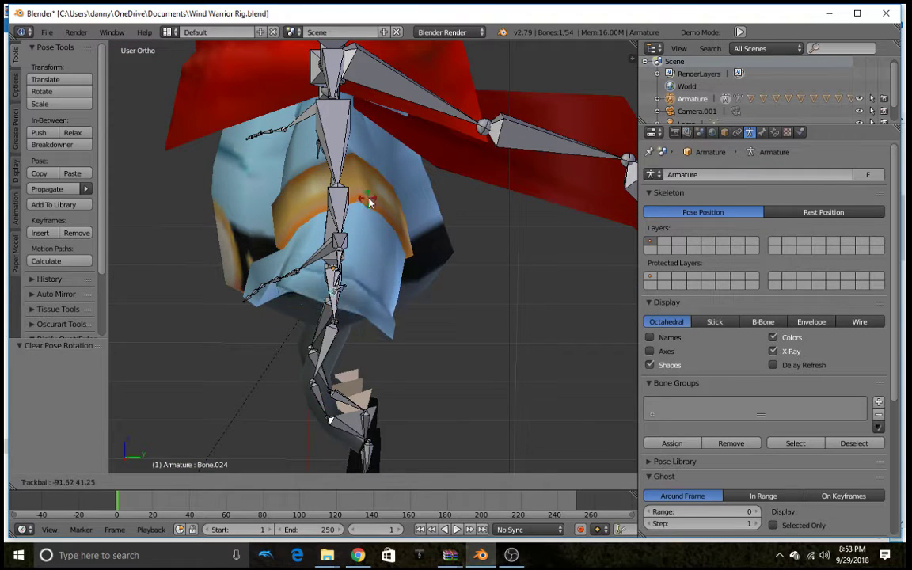
# - Curl three finger bones down into the hand, viewing from around and under it
pyautogui.click(324, 294)
pyautogui.moveTo(332, 286)
pyautogui.mouseDown(button='middle')
pyautogui.moveTo(317, 263)
pyautogui.moveTo(402, 330)
pyautogui.mouseUp(button='middle')
pyautogui.rightClick(402, 330)
pyautogui.press('r')
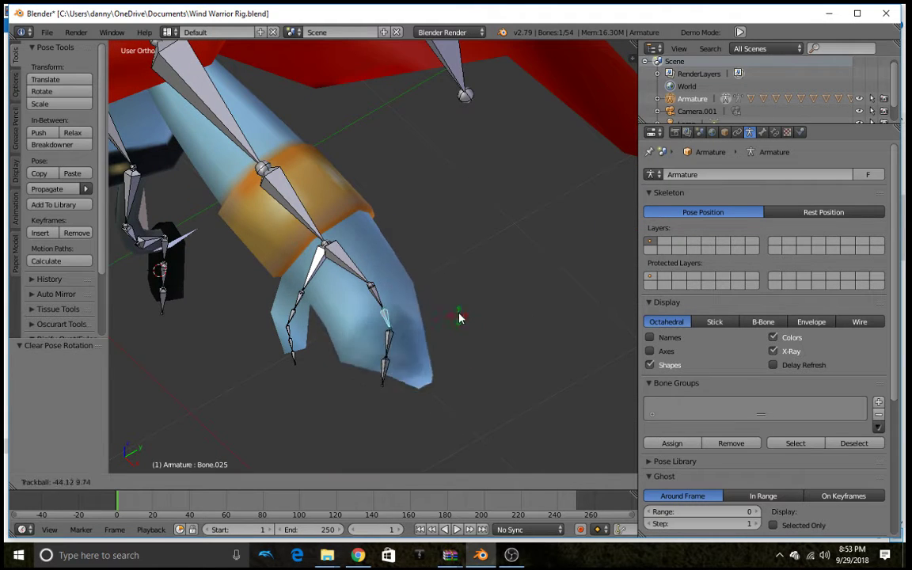
pyautogui.click(406, 286)
pyautogui.moveTo(407, 287)
pyautogui.mouseDown(button='middle')
pyautogui.moveTo(390, 297)
pyautogui.moveTo(334, 278)
pyautogui.mouseUp(button='middle')
pyautogui.press('r')
pyautogui.press('r')
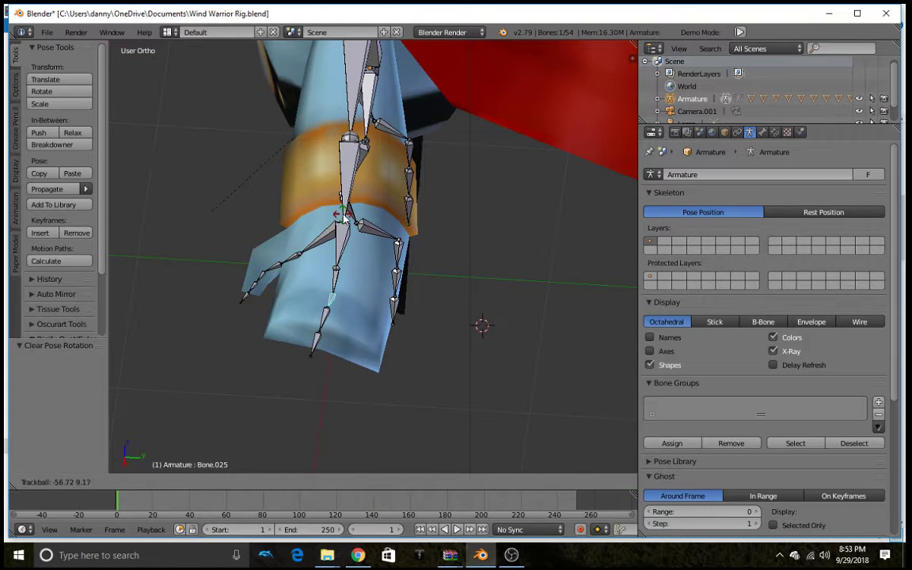
pyautogui.click(343, 216)
# - Reset a misplaced finger bone with Alt+R and cancel a further finger rotation attempt
pyautogui.moveTo(342, 216)
pyautogui.mouseDown(button='middle')
pyautogui.moveTo(532, 214)
pyautogui.moveTo(543, 253)
pyautogui.mouseUp(button='middle')
pyautogui.press('r')
pyautogui.press('Escape')
pyautogui.hotkey('alt', 'r')
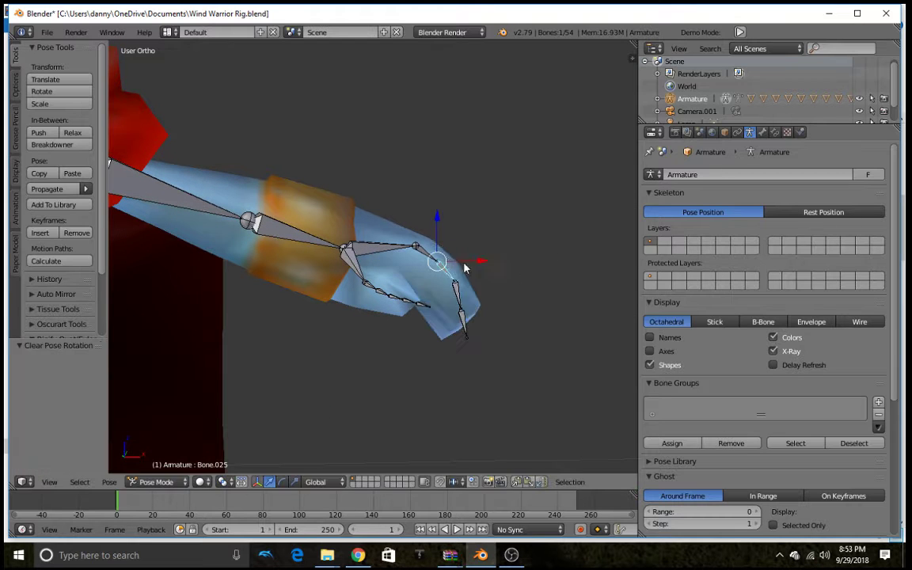
pyautogui.moveTo(380, 228)
pyautogui.mouseDown(button='middle')
pyautogui.moveTo(317, 289)
pyautogui.moveTo(444, 299)
pyautogui.mouseUp(button='middle')
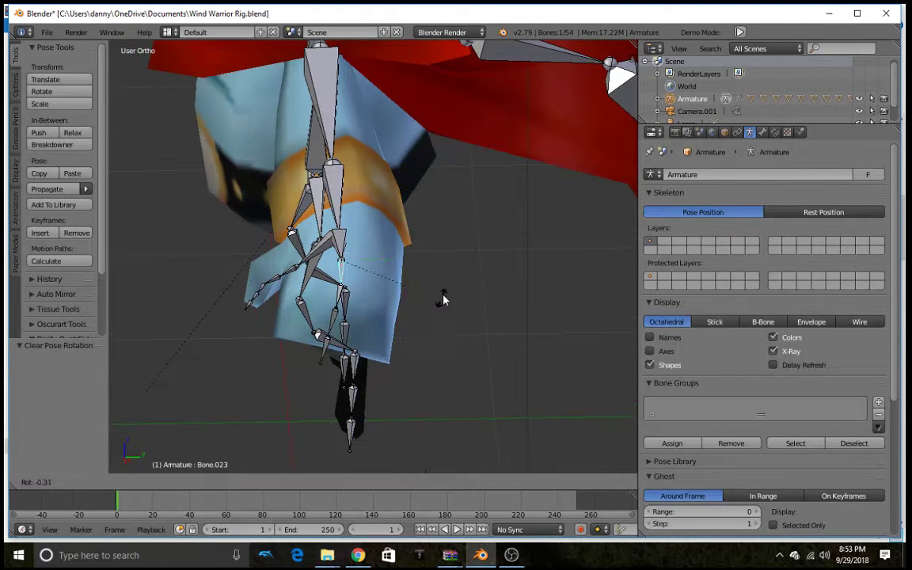
pyautogui.press('r')
pyautogui.press('r')
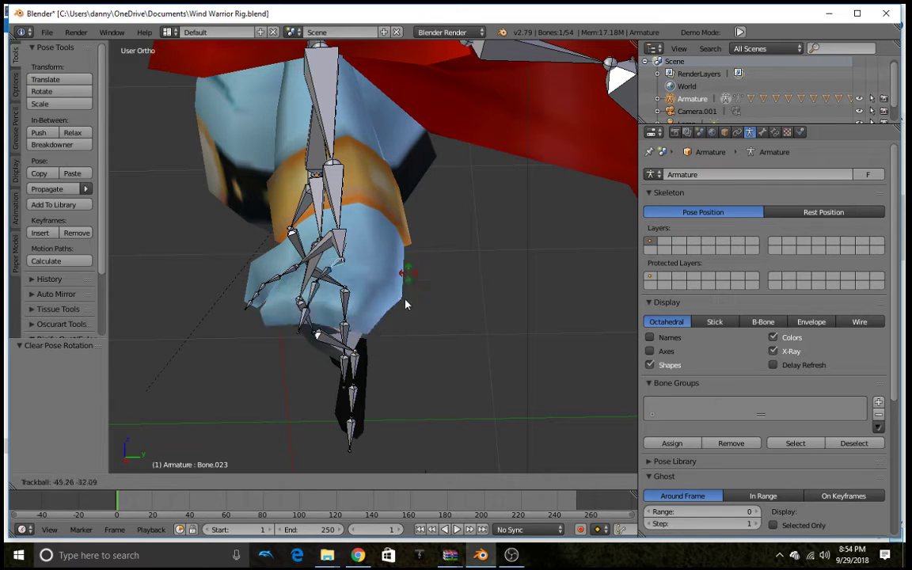
pyautogui.rightClick(380, 290)
pyautogui.moveTo(343, 249); pyautogui.dragTo(360, 236, button='middle')
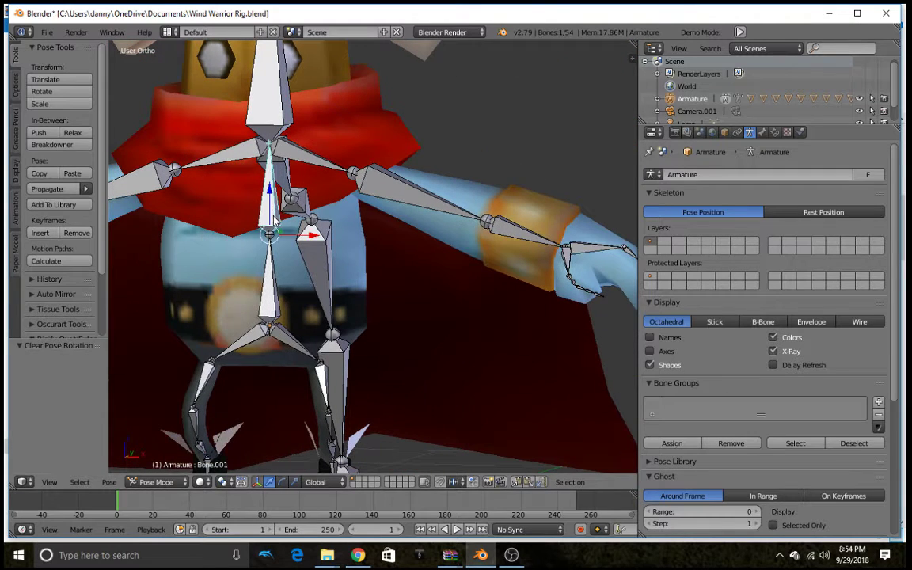
# - Zoom out to the full character and trackball-rotate the torso bone to 15.5°, -40.7°
pyautogui.moveTo(272, 221); pyautogui.dragTo(454, 188, button='middle')
pyautogui.scroll(-3, 454, 188)
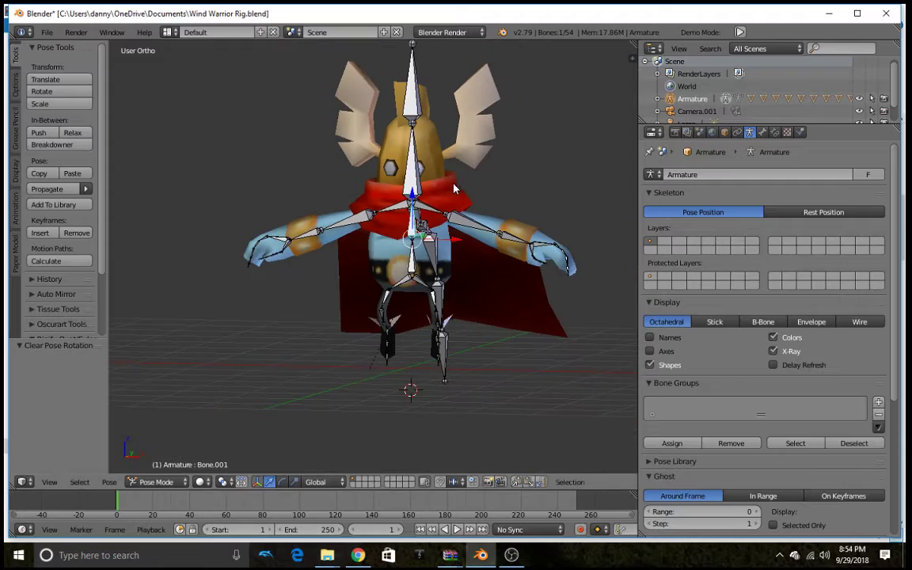
pyautogui.press('r')
pyautogui.press('r')
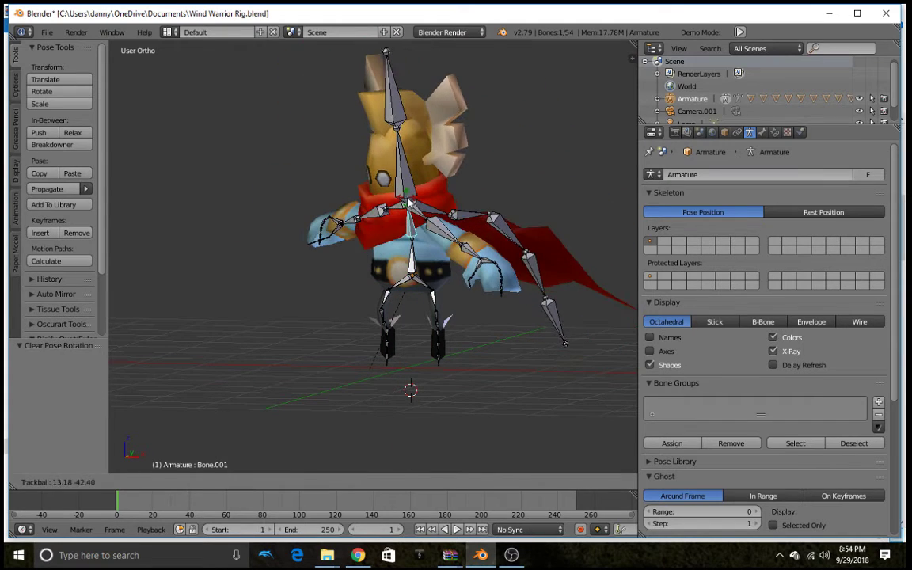
pyautogui.click(409, 203)
pyautogui.moveTo(409, 203)
pyautogui.mouseDown(button='middle')
pyautogui.moveTo(325, 200)
pyautogui.moveTo(553, 210)
pyautogui.moveTo(509, 208)
pyautogui.moveTo(411, 174)
pyautogui.moveTo(484, 197)
pyautogui.moveTo(500, 184)
pyautogui.mouseUp(button='middle')
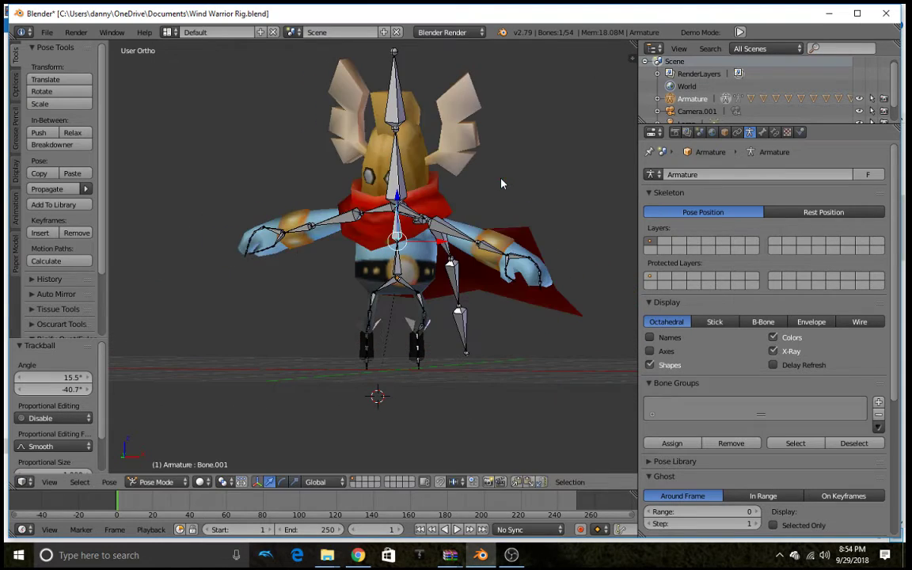
# - Reset all bones to rest pose, then lower the arm about 10° and rotate its forearm
pyautogui.hotkey('alt', 'r')
pyautogui.press('r')
pyautogui.click(497, 251)
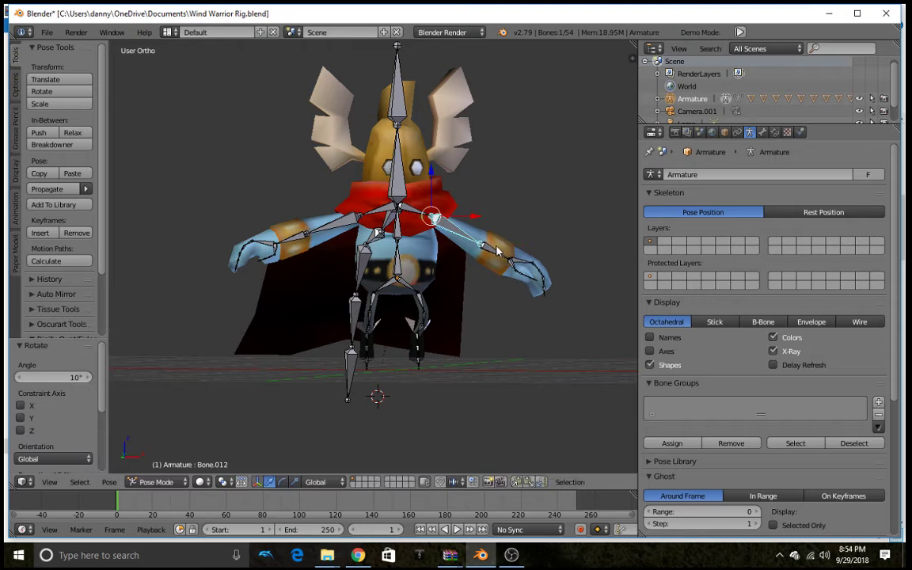
pyautogui.press('r')
pyautogui.click(479, 198)
pyautogui.press('r')
pyautogui.press('r')
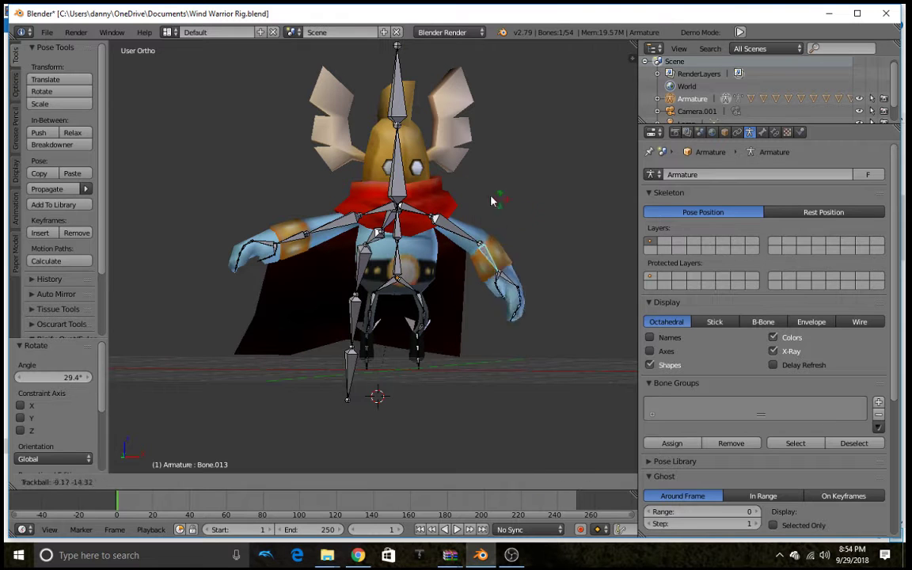
pyautogui.click(473, 155)
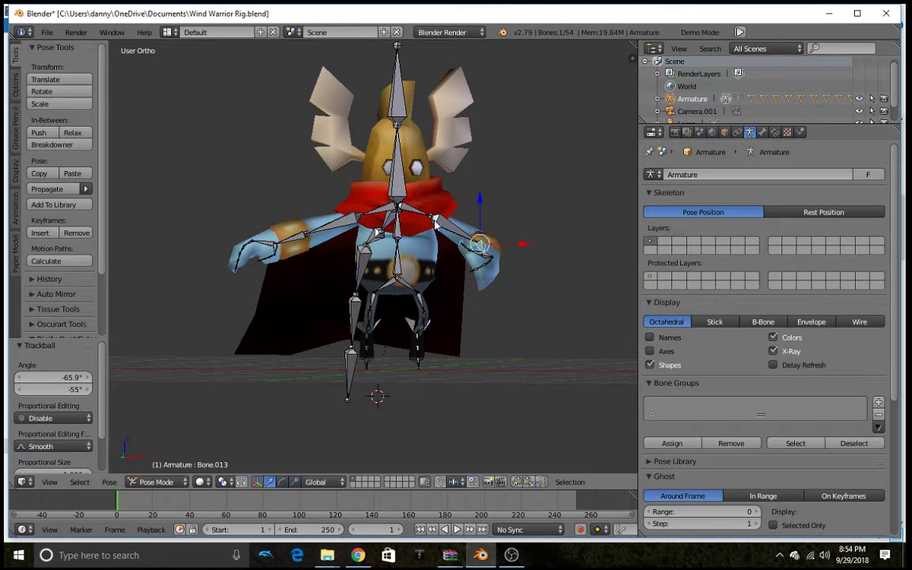
# - Lower the upper arm further and refine its angle with free rotations
pyautogui.press('r')
pyautogui.click(484, 252)
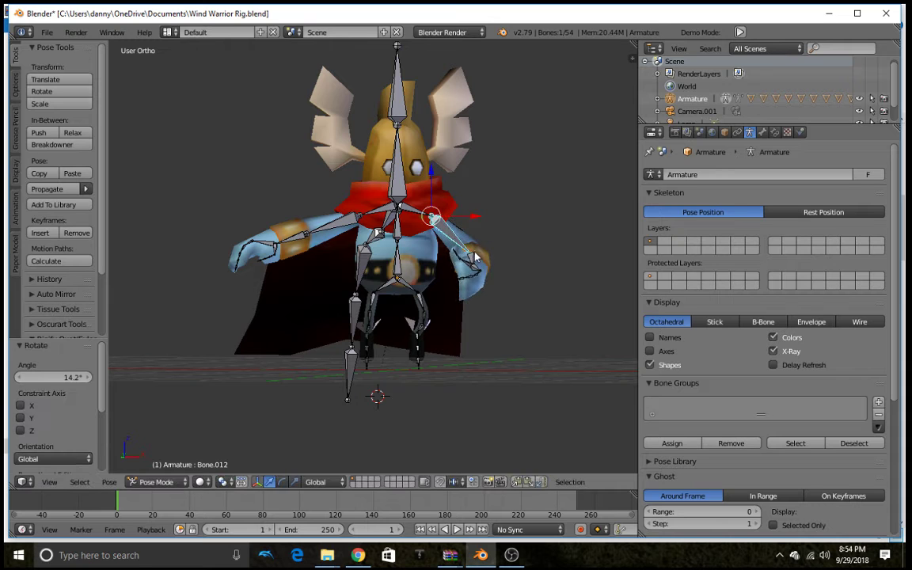
pyautogui.moveTo(476, 256); pyautogui.dragTo(520, 229, button='middle')
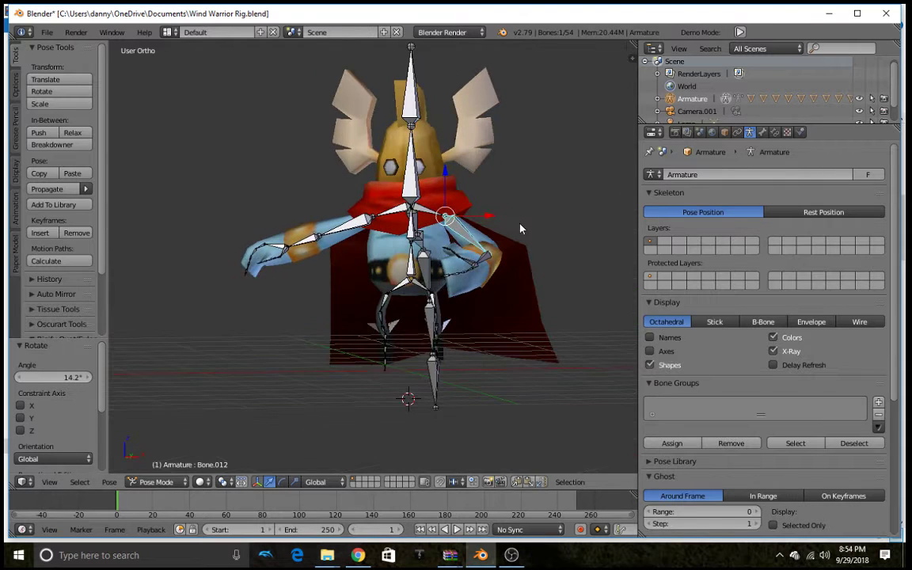
pyautogui.press('r')
pyautogui.click(508, 238)
pyautogui.press('r')
pyautogui.press('r')
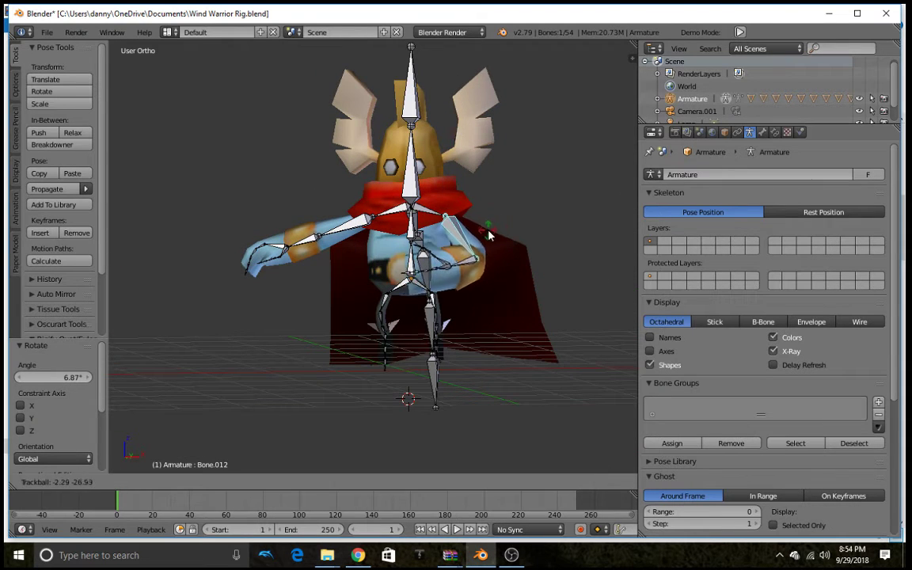
pyautogui.click(507, 236)
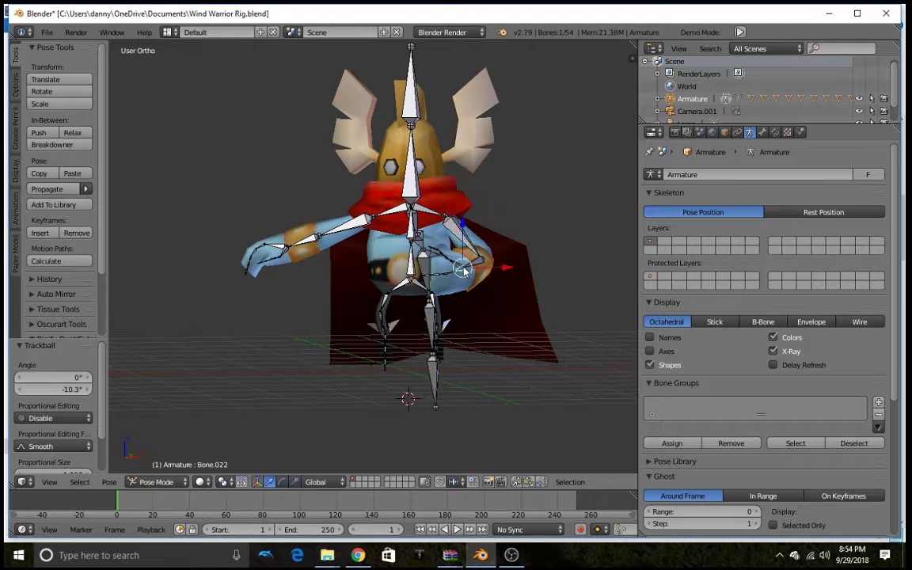
# - Select Bone.017 instead and rotate it to set the final right arm pose
pyautogui.press('r')
pyautogui.rightClick(455, 269)
pyautogui.keyDown('shift'); pyautogui.rightClick(454, 268); pyautogui.keyUp('shift')
pyautogui.press('r')
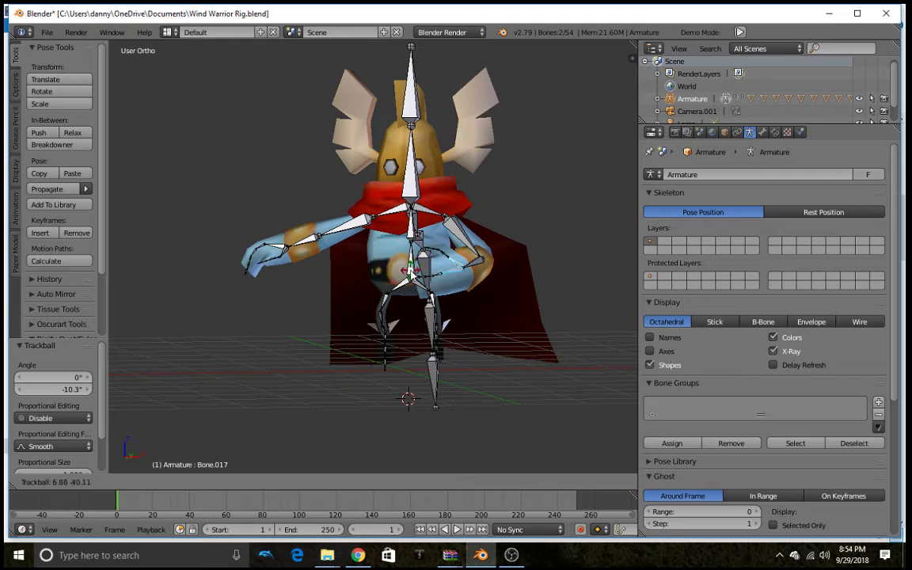
pyautogui.click(410, 281)
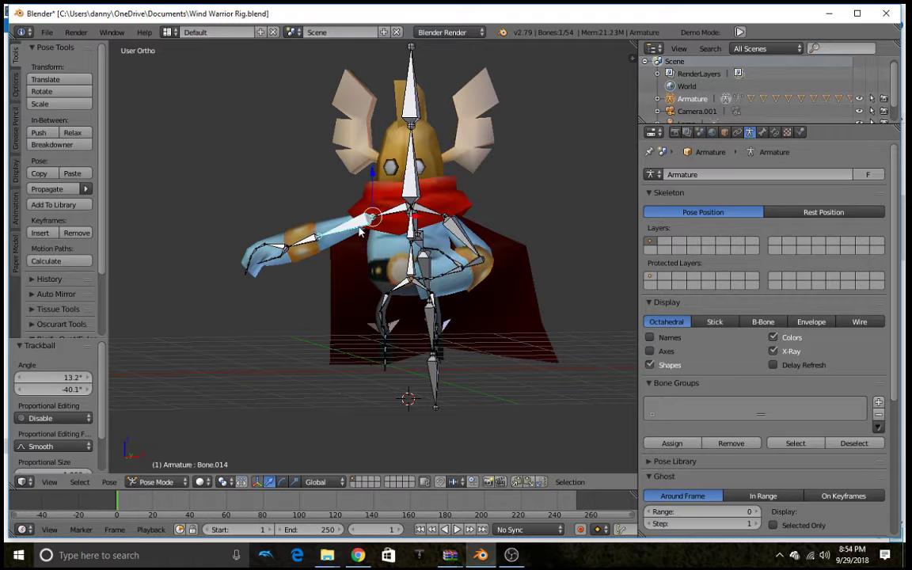
pyautogui.moveTo(360, 230); pyautogui.dragTo(341, 237, button='middle')
# - Lower the left upper arm and bend the left forearm inward across the body
pyautogui.press('r')
pyautogui.click(312, 255)
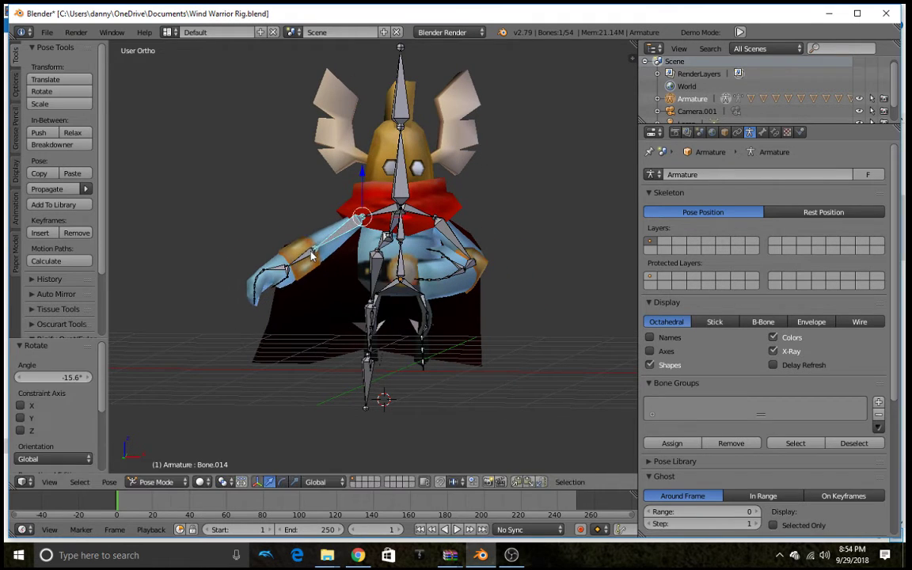
pyautogui.press('r')
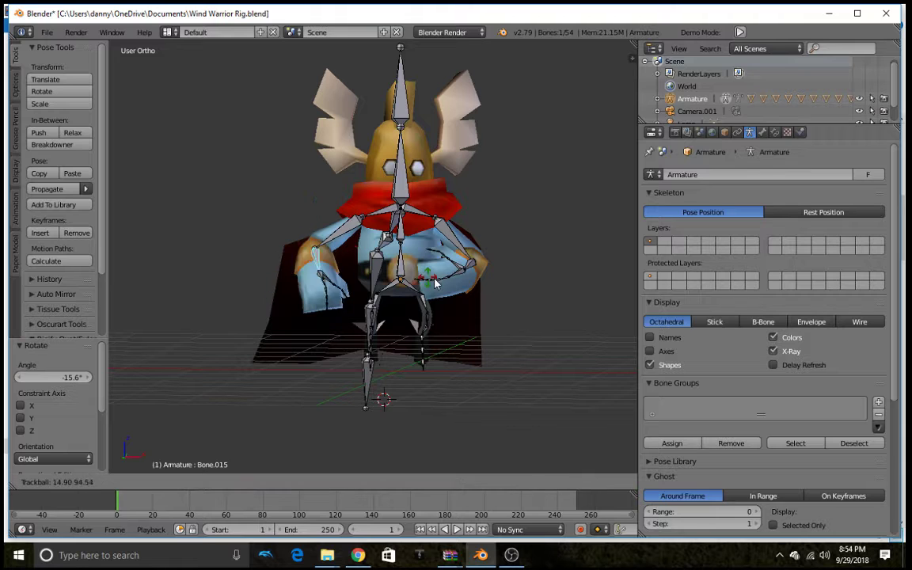
pyautogui.click(401, 251)
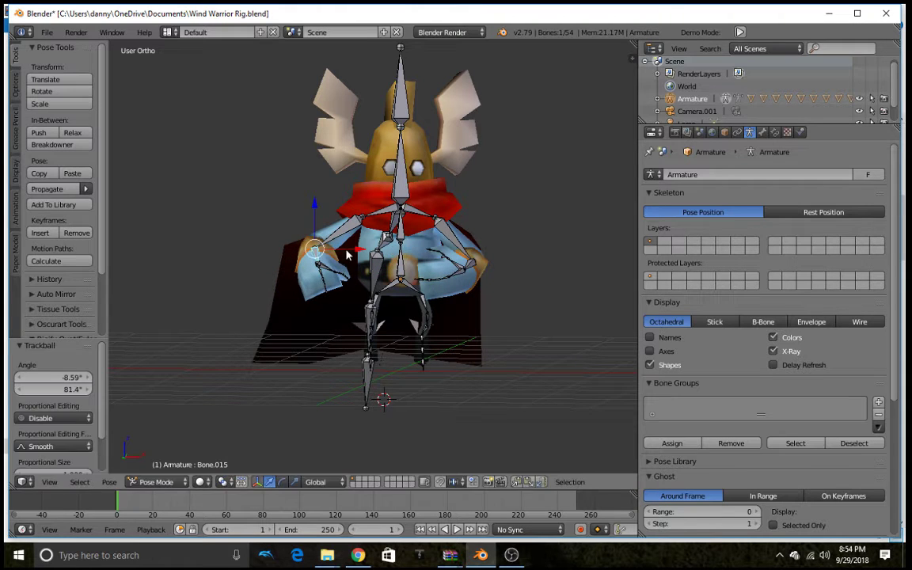
pyautogui.press('r')
pyautogui.press('r')
pyautogui.click(380, 238)
pyautogui.press('r')
pyautogui.press('r')
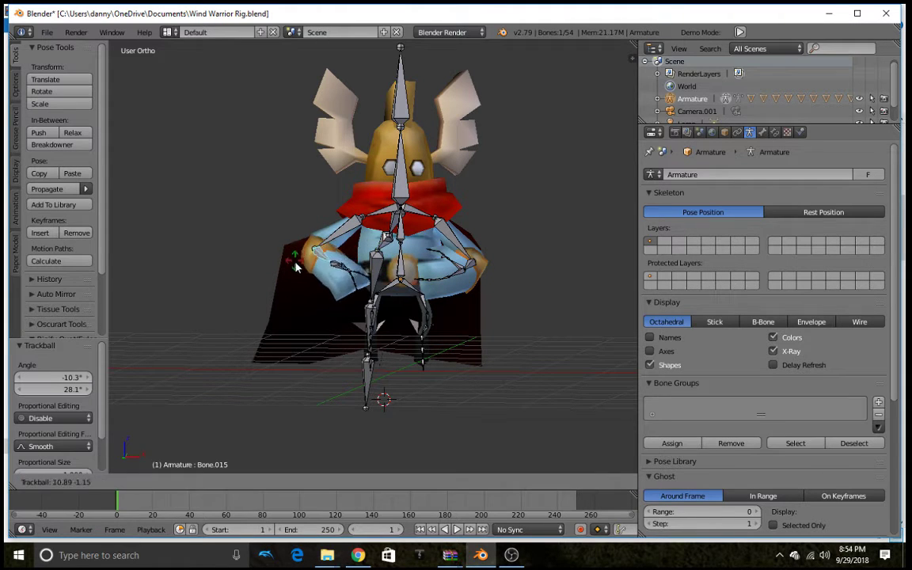
pyautogui.click(299, 285)
pyautogui.press('r')
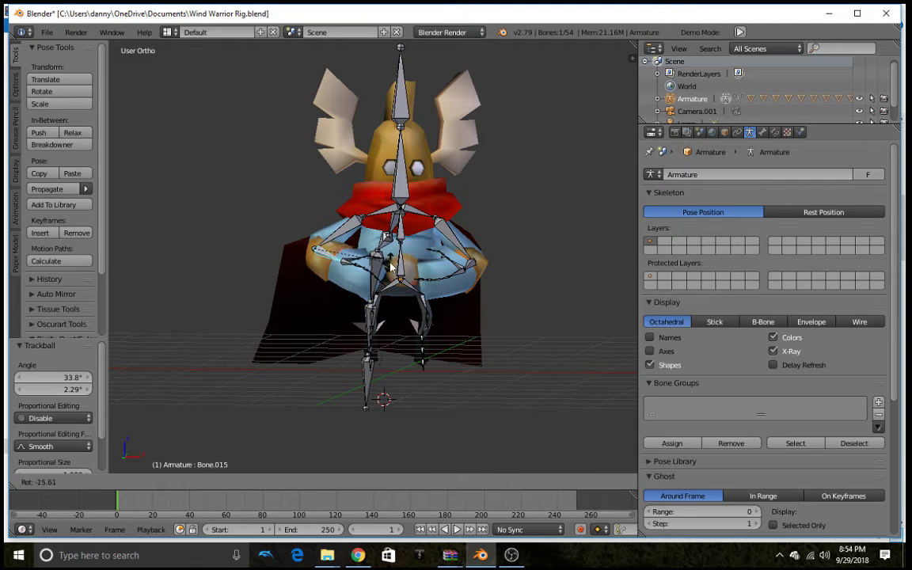
pyautogui.click(384, 277)
# - Add hand bone Bone.026 to the selection and trackball-rotate both hands to rest before the lap
pyautogui.scroll(1, 340, 268)
pyautogui.scroll(2, 337, 263)
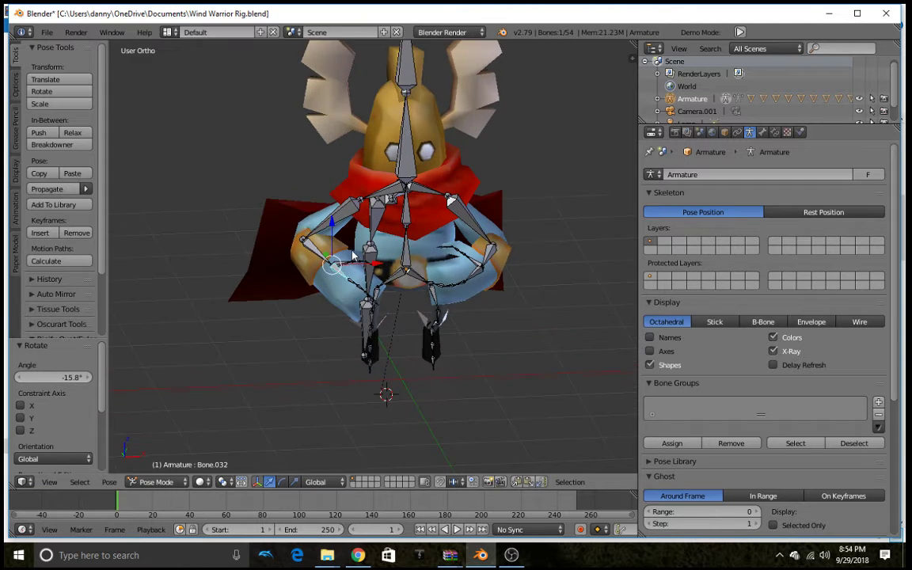
pyautogui.scroll(1, 334, 258)
pyautogui.scroll(1, 330, 253)
pyautogui.moveTo(331, 253); pyautogui.dragTo(321, 253, button='middle')
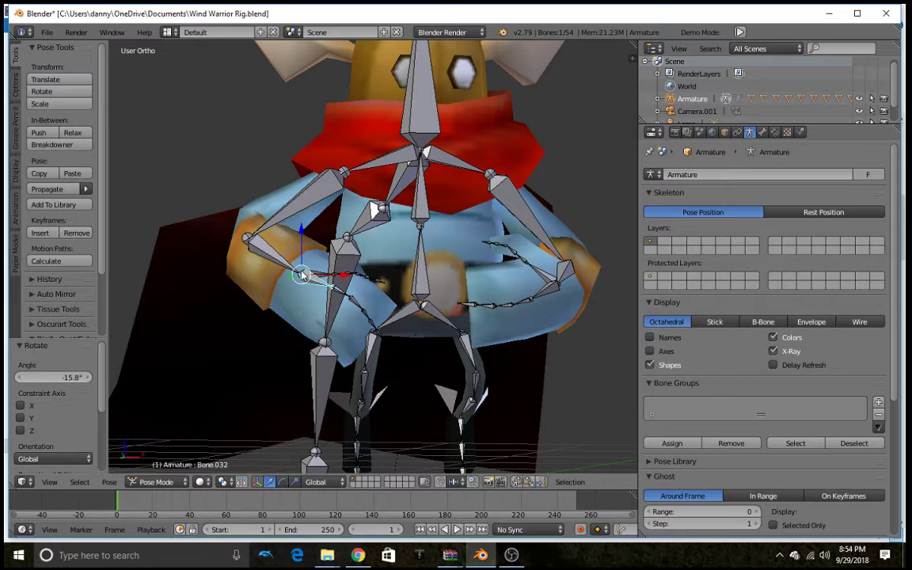
pyautogui.keyDown('shift'); pyautogui.rightClick(318, 278); pyautogui.keyUp('shift')
pyautogui.press('r')
pyautogui.press('r')
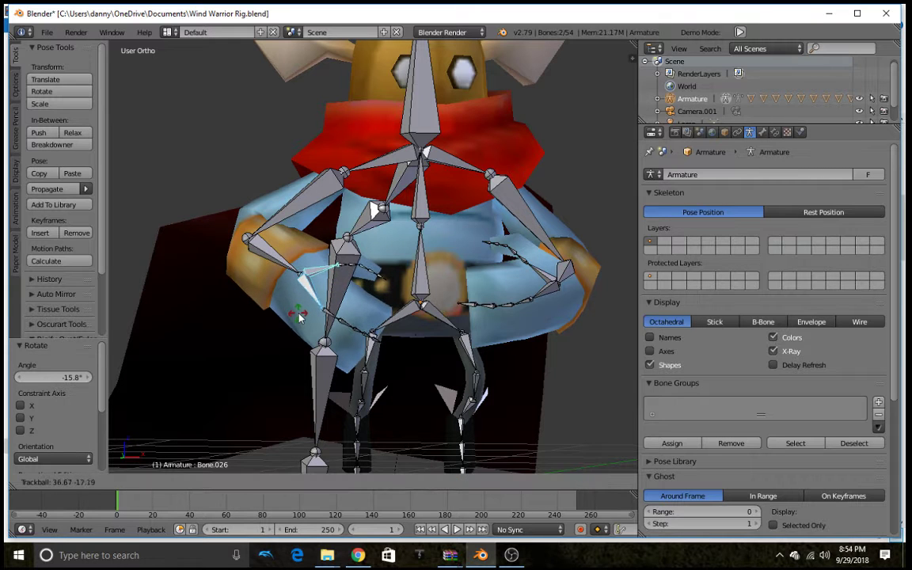
pyautogui.click(333, 310)
pyautogui.press('r')
pyautogui.click(475, 311)
pyautogui.press('r')
pyautogui.press('r')
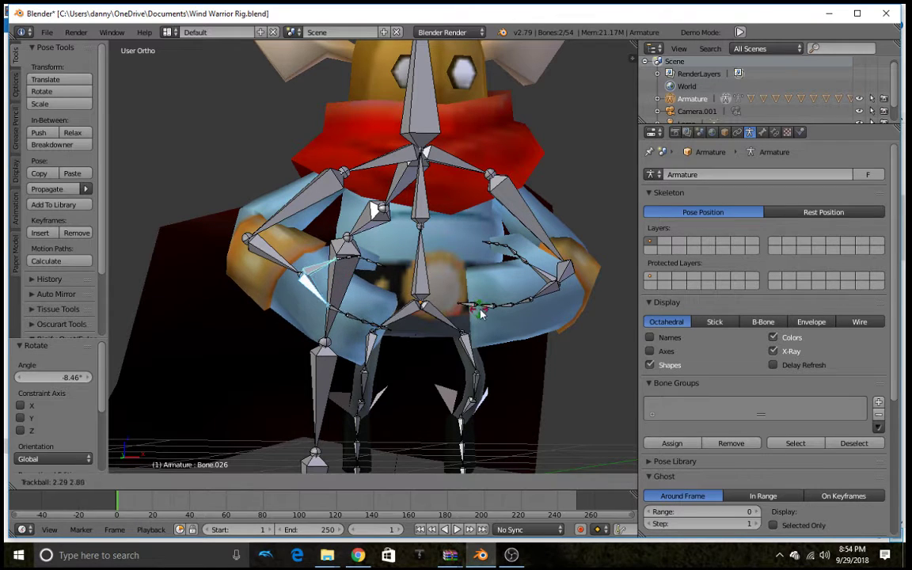
pyautogui.click(488, 315)
pyautogui.moveTo(488, 315); pyautogui.dragTo(284, 301, button='middle')
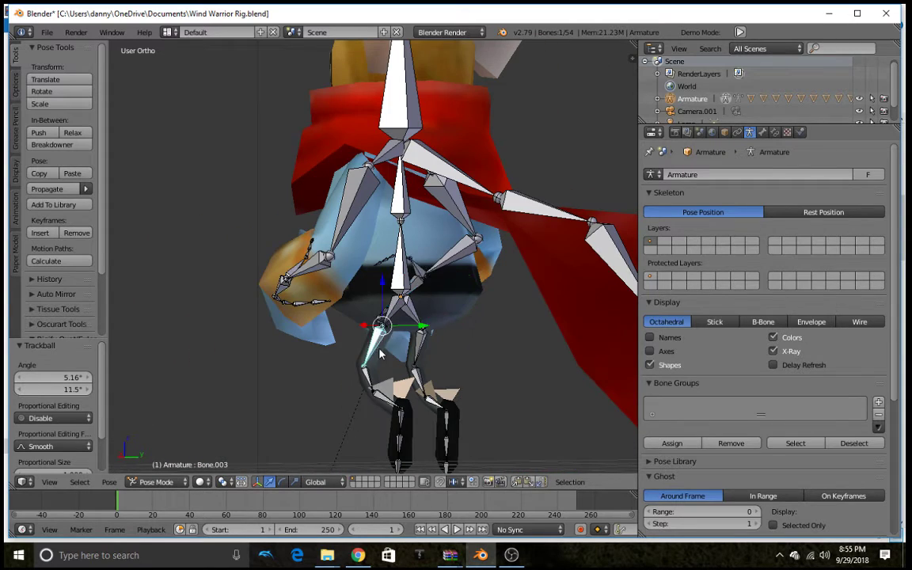
# - Bend the leg and foot bones into a seated pose, cancelling two extra foot rotation attempts
pyautogui.moveTo(380, 354); pyautogui.dragTo(439, 231, button='middle')
pyautogui.press('r')
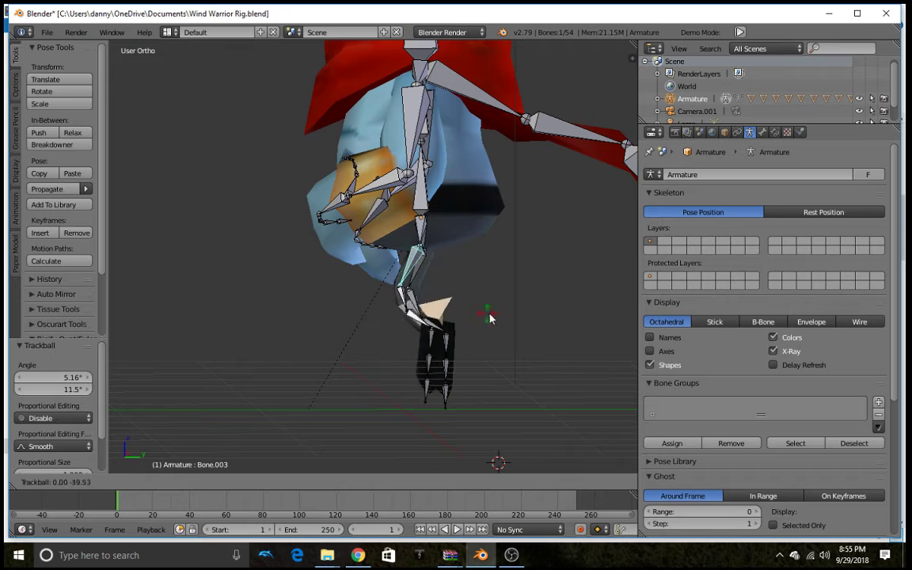
pyautogui.click(431, 311)
pyautogui.press('r')
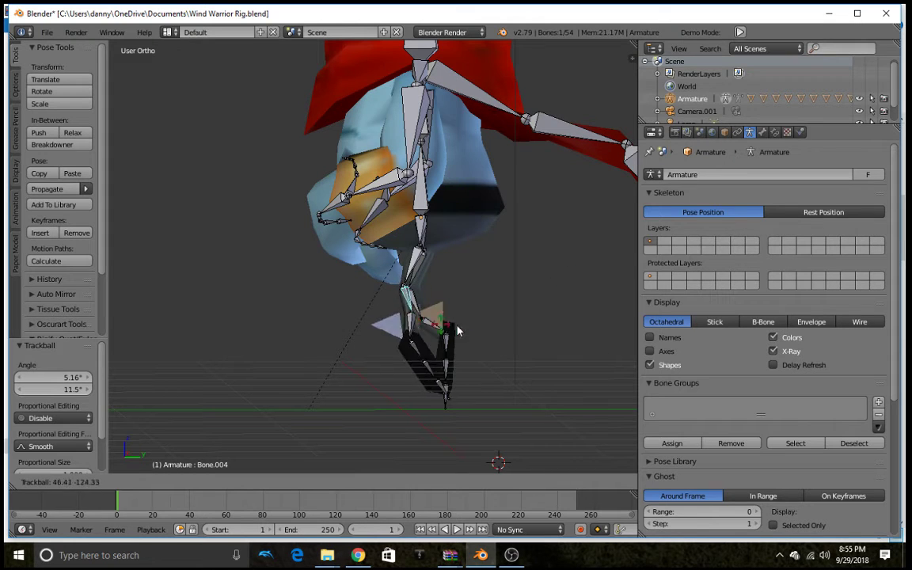
pyautogui.rightClick(440, 318)
pyautogui.press('r')
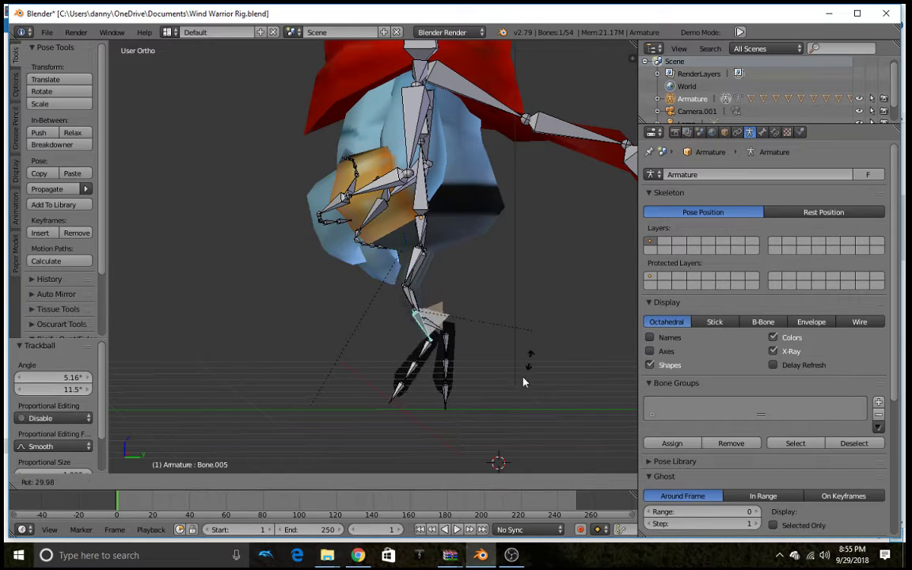
pyautogui.rightClick(475, 393)
pyautogui.moveTo(449, 281); pyautogui.dragTo(506, 212, button='middle')
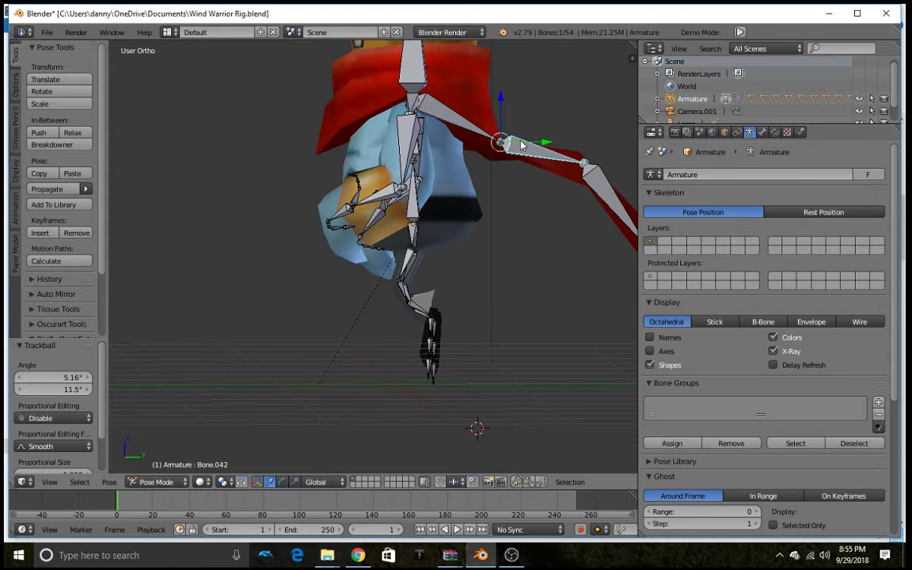
# - Trackball-rotate cape bones Bone.042 through Bone.044 so the cape drapes down and back
pyautogui.moveTo(521, 145); pyautogui.dragTo(398, 187, button='middle')
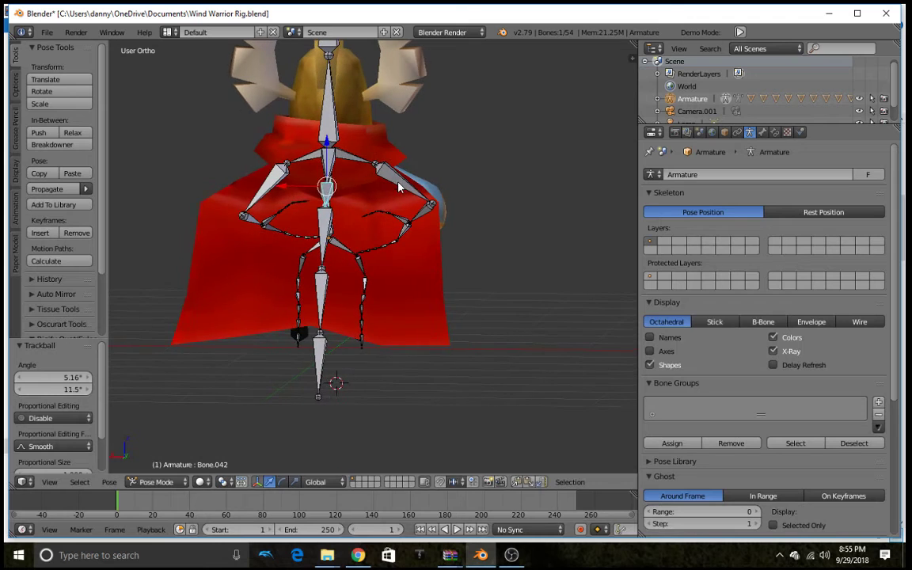
pyautogui.press('r')
pyautogui.press('r')
pyautogui.click(400, 242)
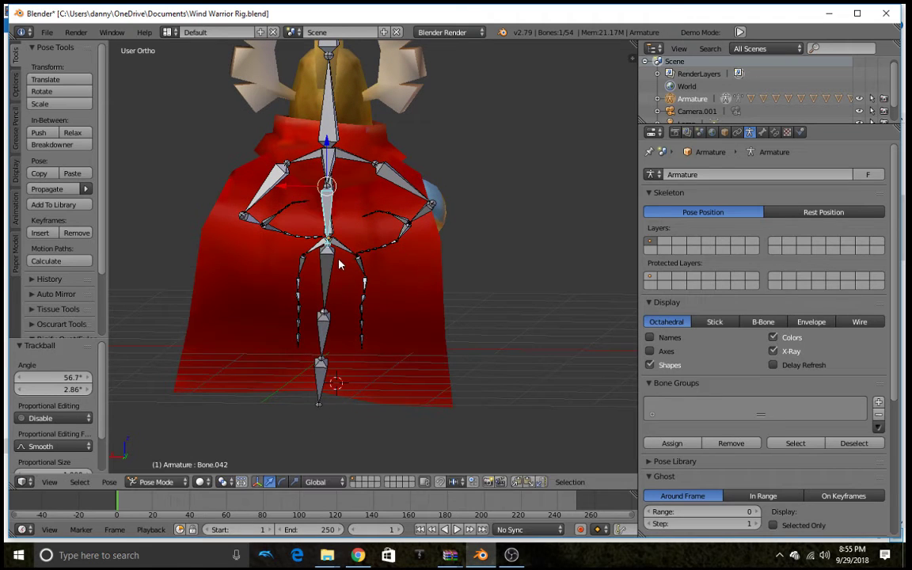
pyautogui.press('r')
pyautogui.press('r')
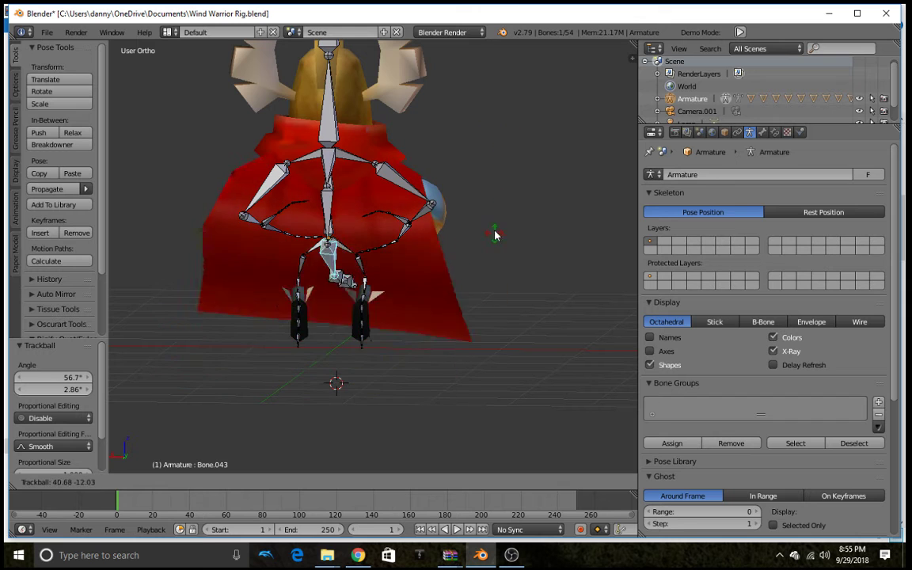
pyautogui.click(501, 174)
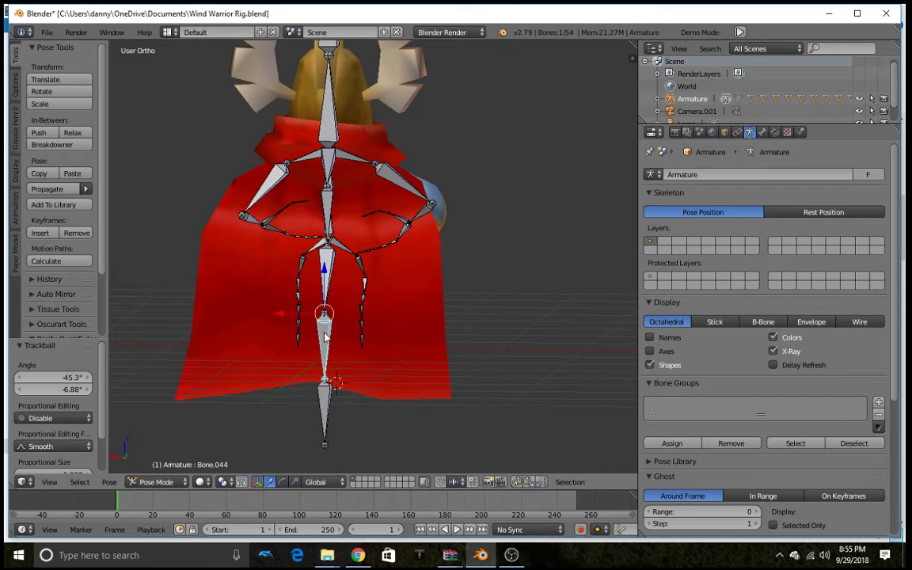
pyautogui.press('r')
pyautogui.press('r')
pyautogui.click(330, 304)
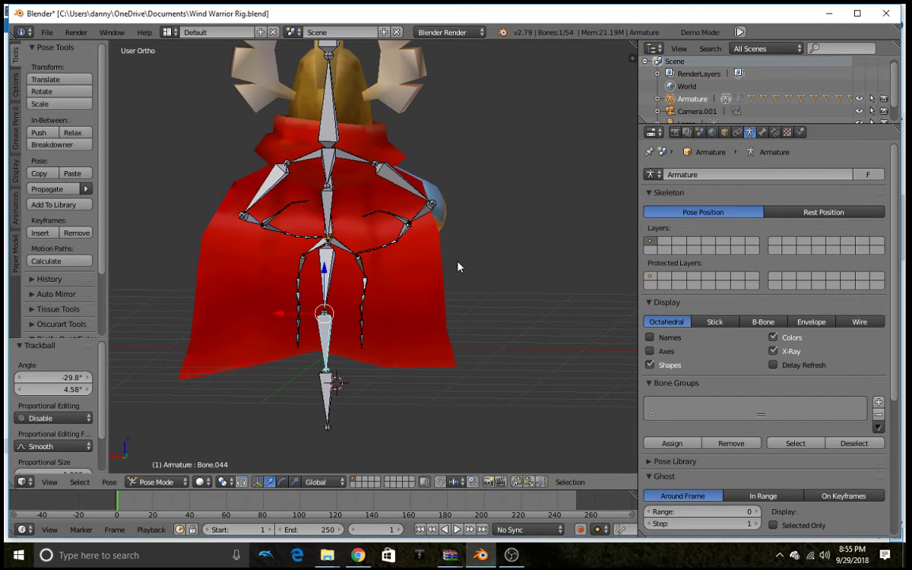
pyautogui.moveTo(459, 264); pyautogui.dragTo(433, 255, button='middle')
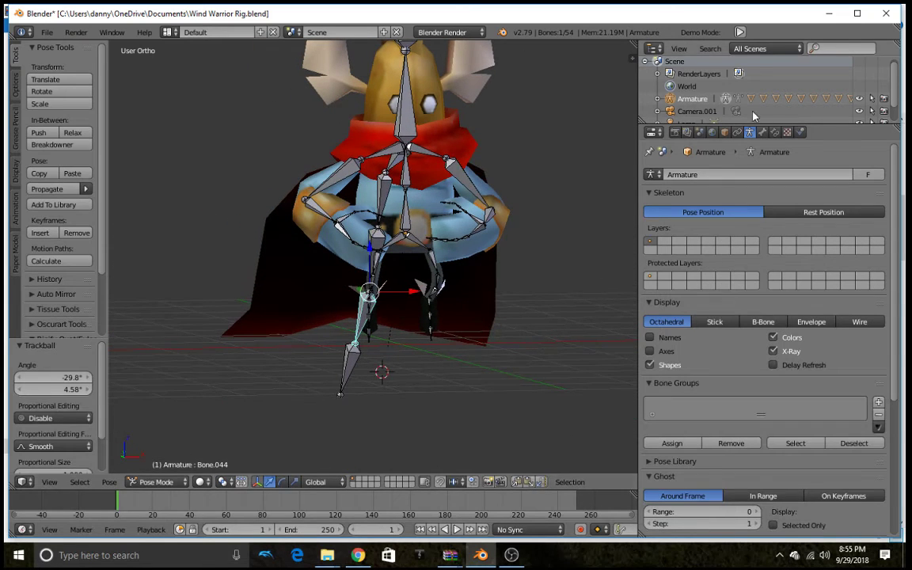
# - Hide the Armature in the Outliner and zoom out to view the posed mesh
pyautogui.click(858, 98)
pyautogui.moveTo(475, 206); pyautogui.dragTo(523, 207, button='middle')
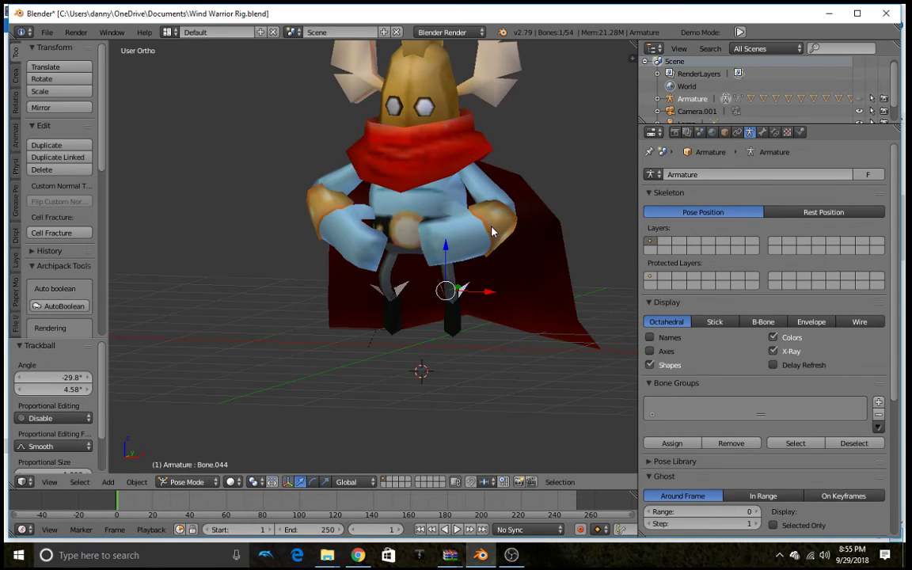
pyautogui.scroll(-2, 523, 238)
pyautogui.scroll(-1, 524, 257)
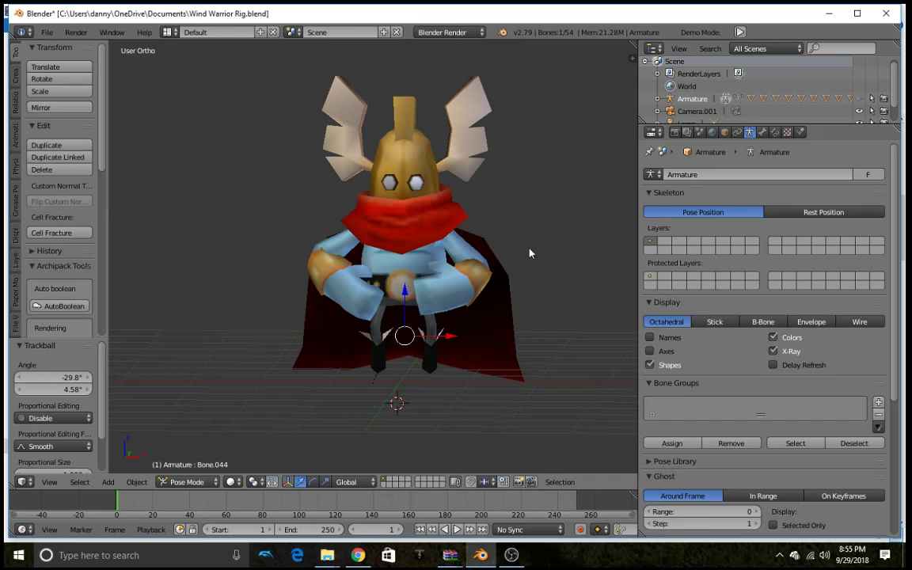
pyautogui.scroll(-1, 530, 252)
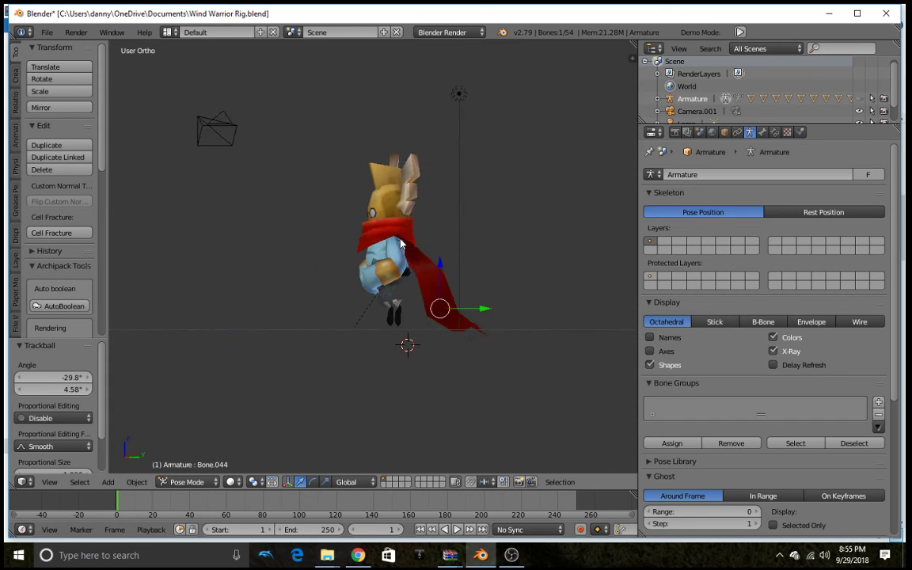